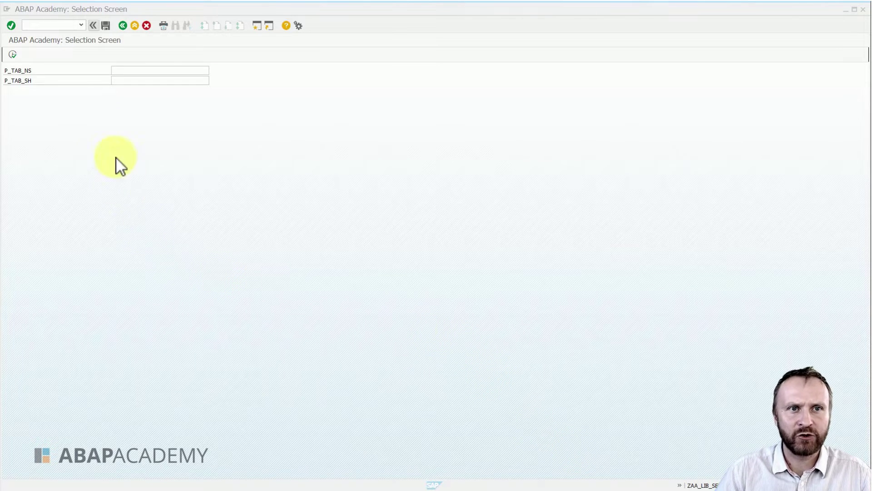
- On the selection screen, try the table search help of P_TAB_SH and list matching table names
left_click(119, 71)
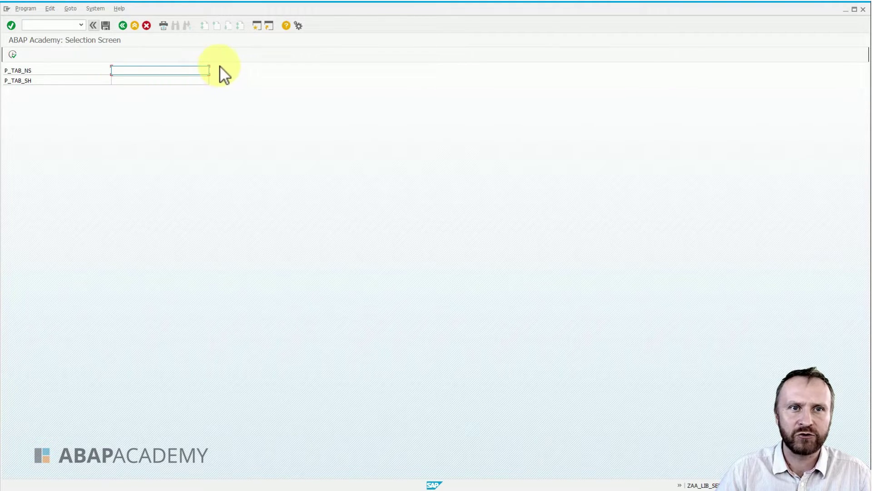
left_click(153, 80)
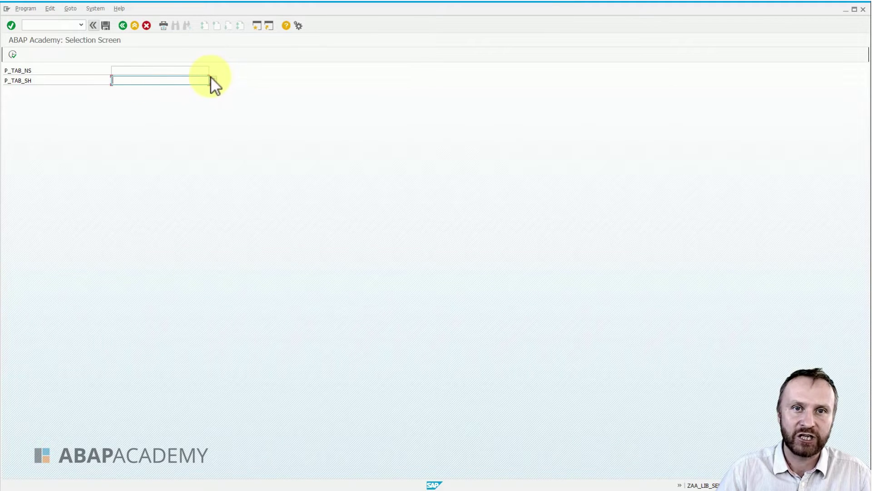
left_click(213, 83)
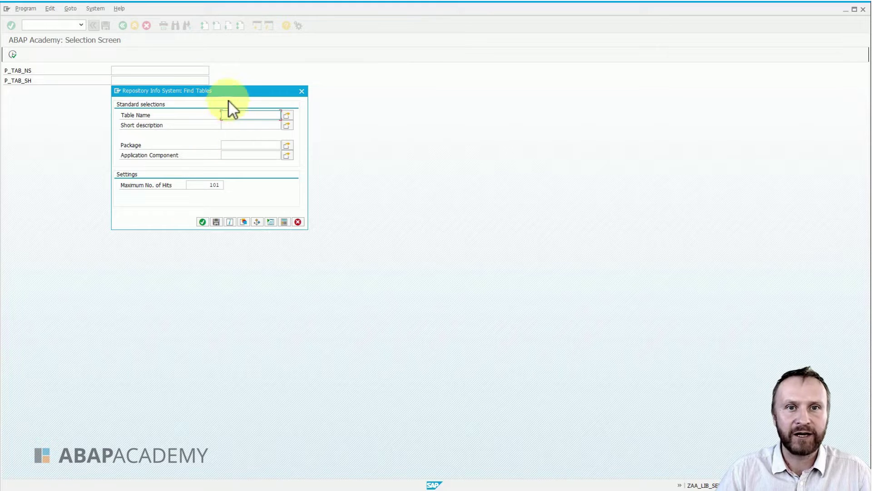
left_click_drag(231, 90, 342, 128)
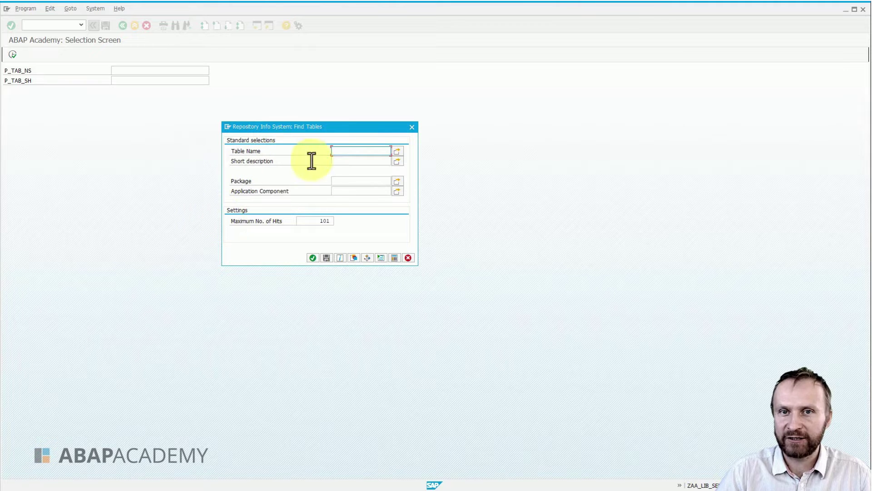
left_click(312, 257)
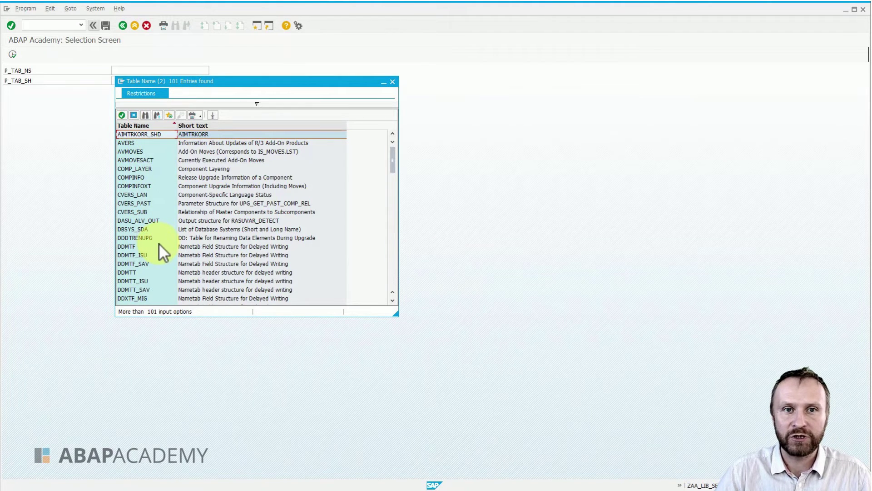
scroll(159, 243, "down", 5)
scroll(159, 242, "down", 5)
scroll(158, 242, "down", 5)
scroll(159, 243, "down", 5)
scroll(159, 242, "down", 3)
scroll(158, 242, "down", 3)
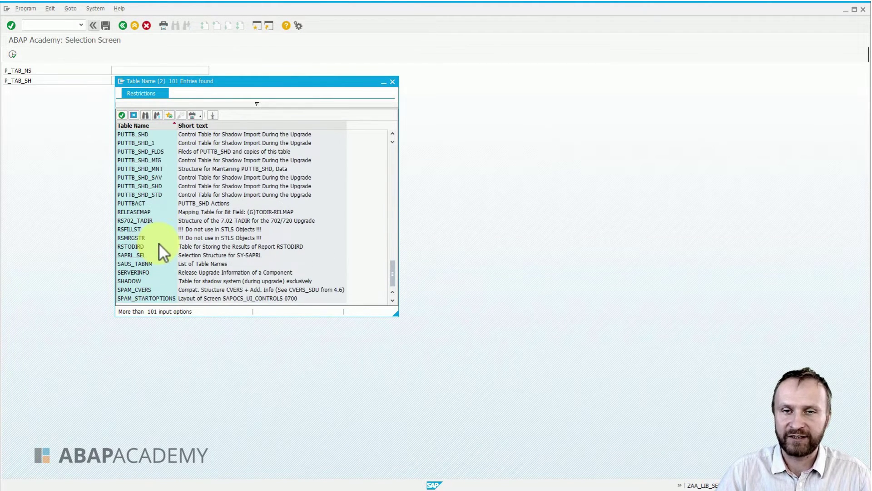
left_click(392, 81)
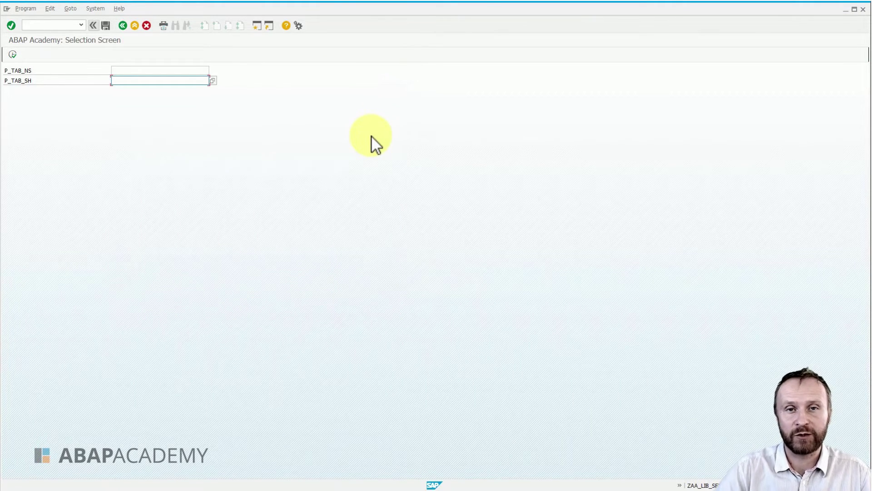
- Back in the source, start 'PARAMETERS p_tab_sh TYPE' on line 30 and bring up table DD02L alongside
key("F3")
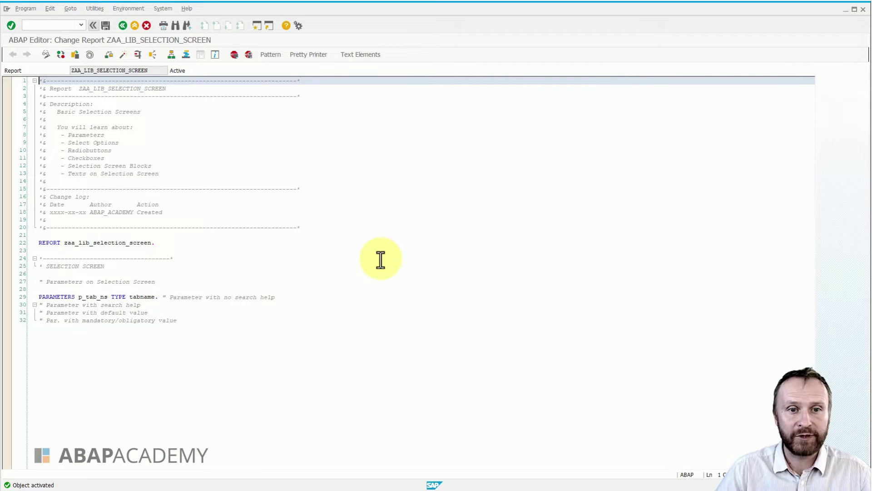
left_click(146, 305)
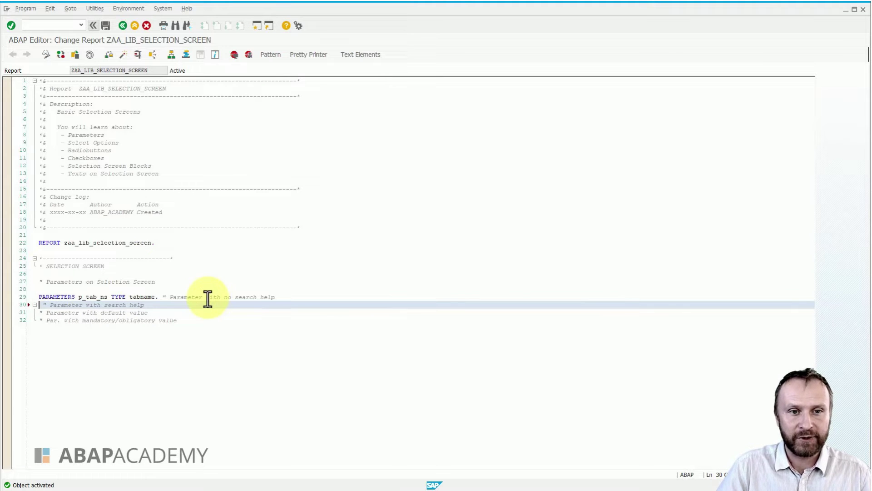
type("PARAMETERS")
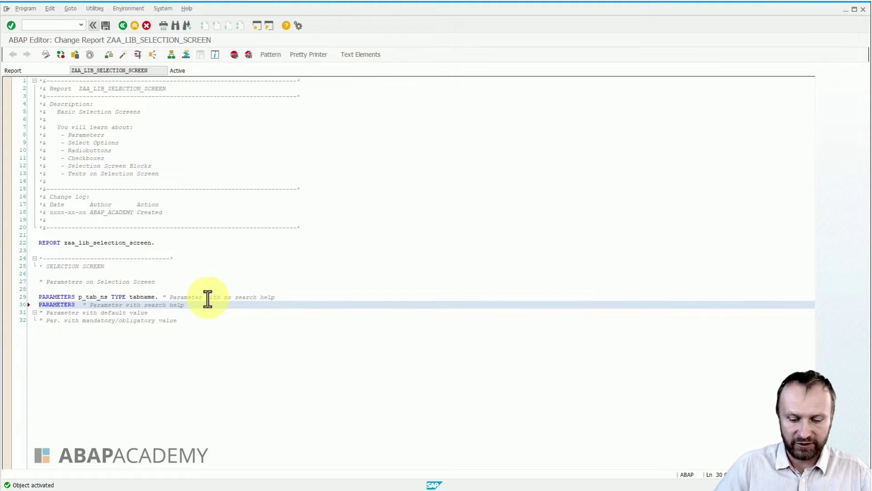
type(" p_tab")
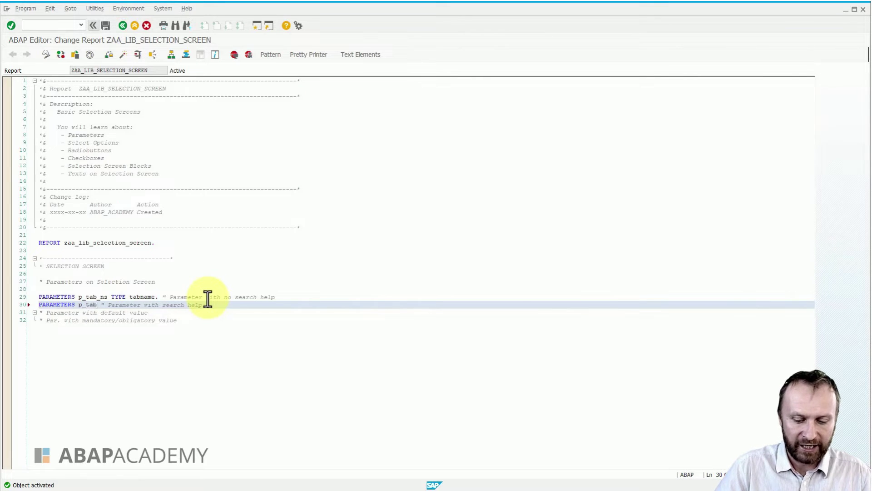
type("_sh")
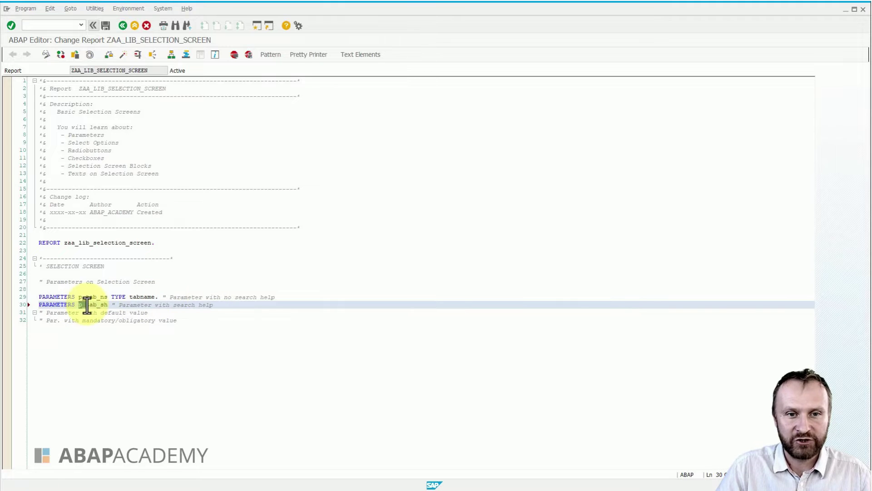
left_click(86, 305)
left_click_drag(86, 305, 103, 307)
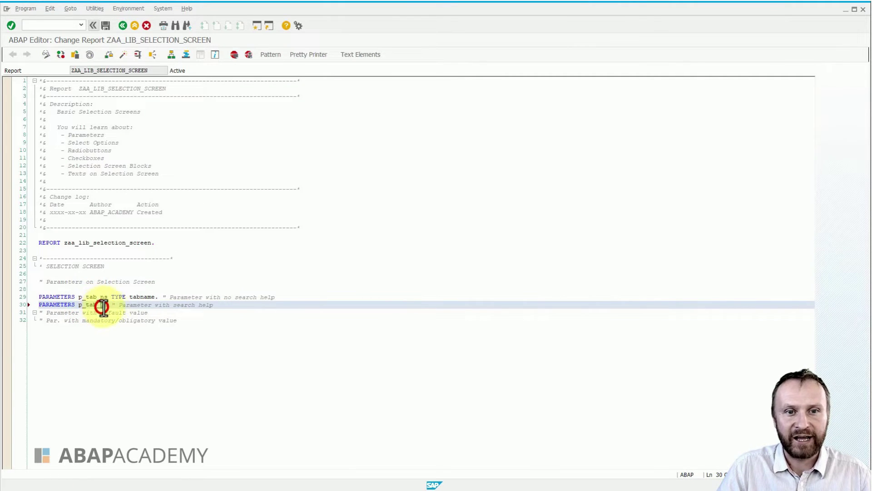
double_click(104, 304)
key("Right")
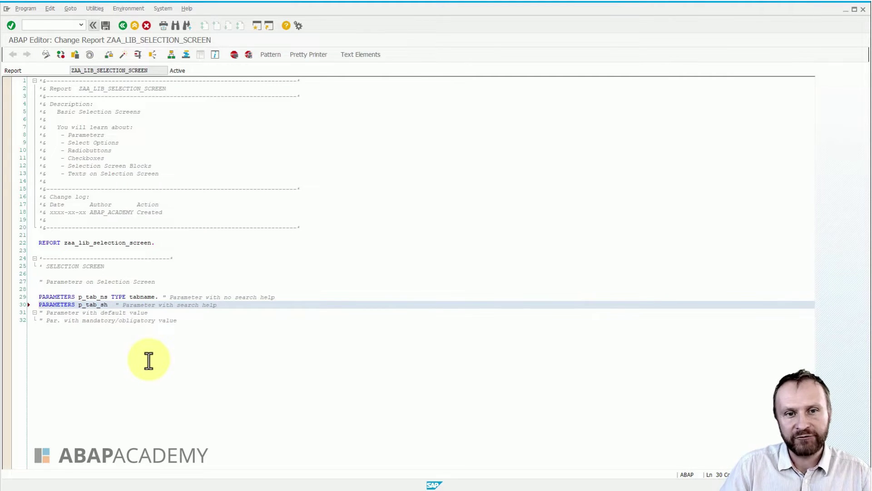
type("TYPE")
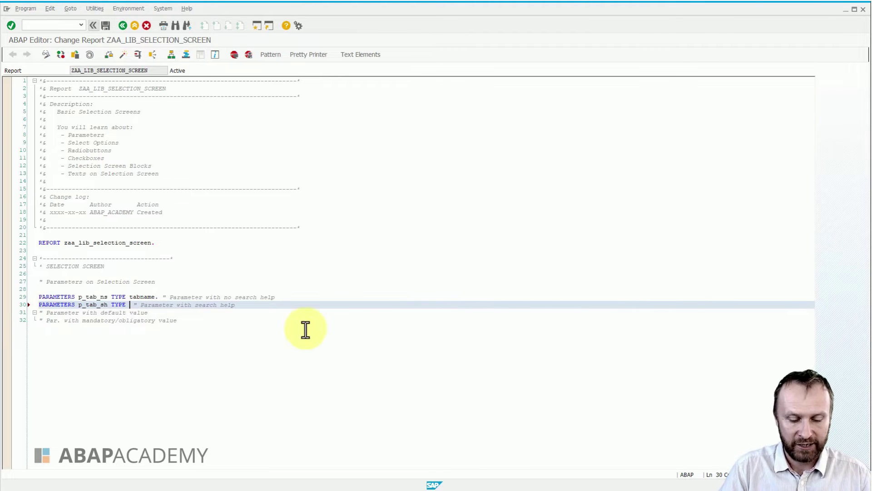
key("alt+Tab")
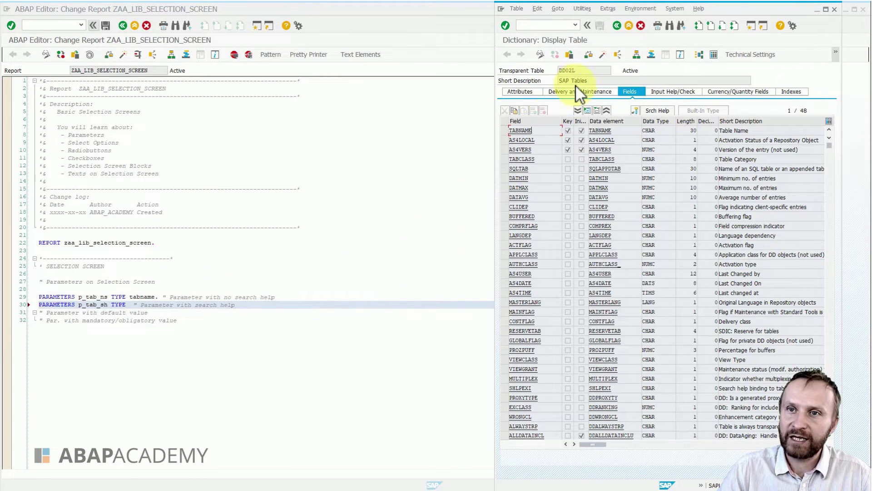
- Note DD02L's TABNAME field and complete line 30 as TYPE dd02l-tabname
left_click(576, 70)
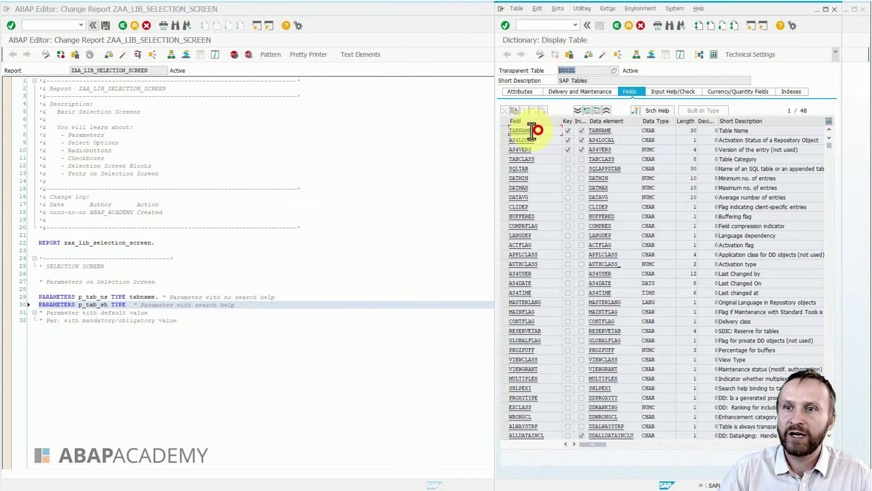
left_click(520, 130)
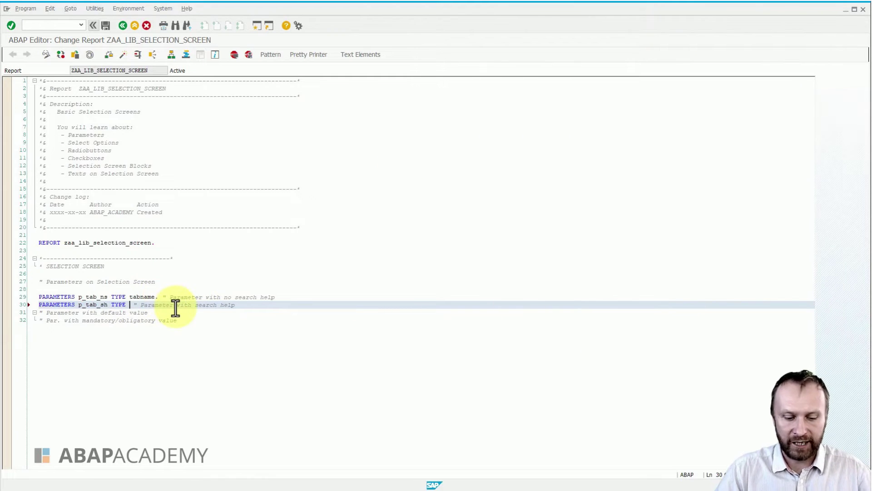
type("dd")
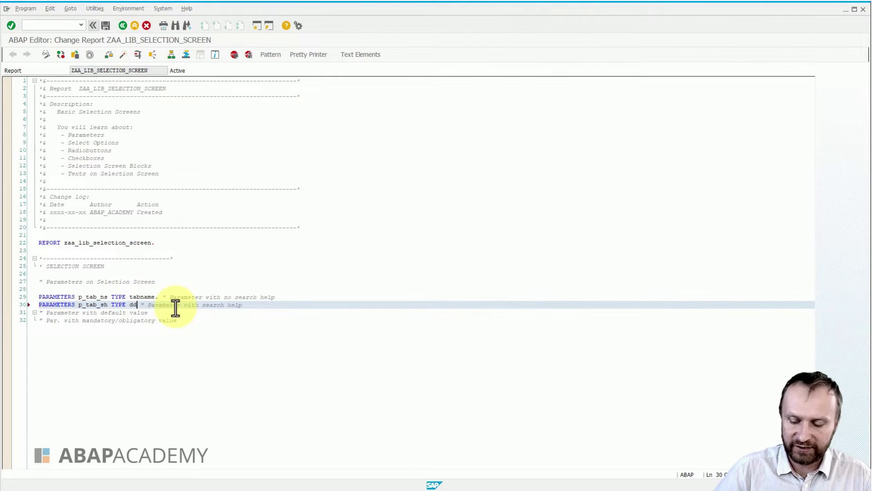
type("02l-")
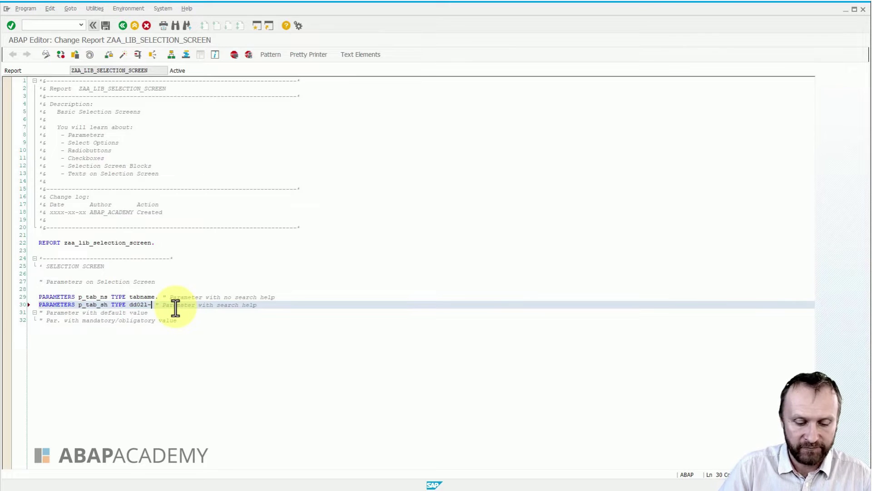
type("tabname.")
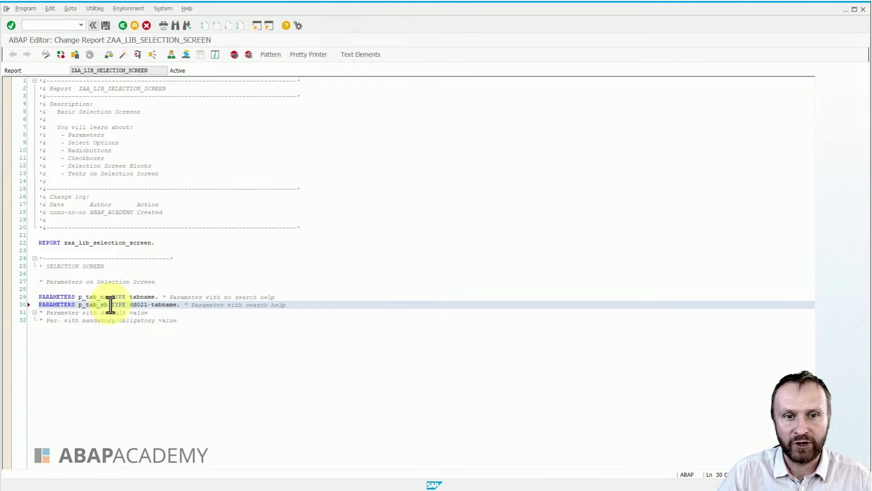
left_click_drag(130, 305, 145, 304)
left_click(151, 305)
left_click_drag(154, 305, 174, 304)
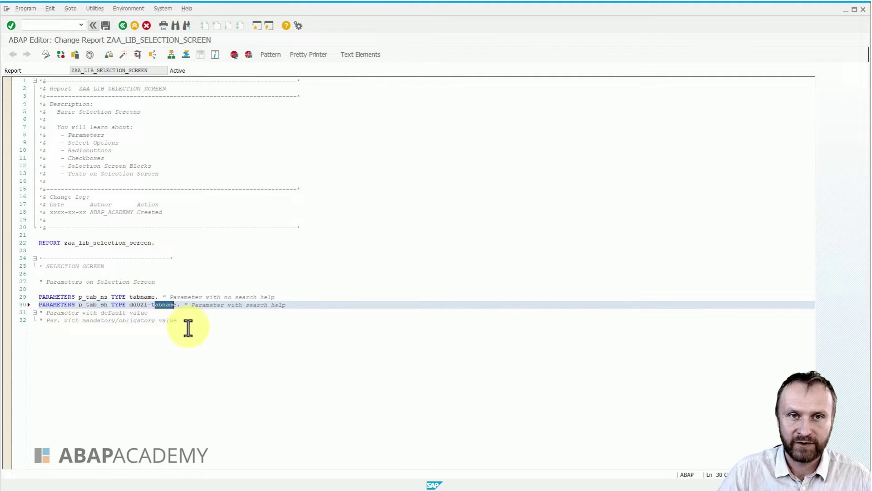
- Activate and run the report, then call the table search help on P_TAB_SH
left_click(109, 55)
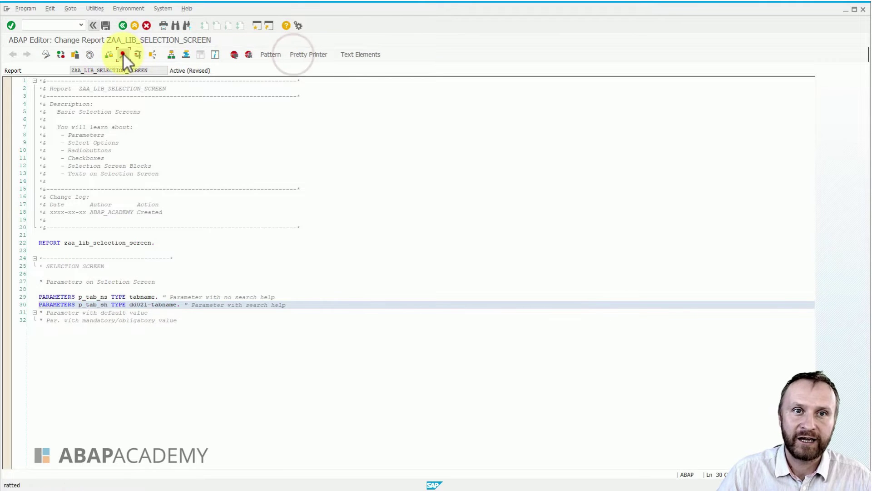
left_click(122, 54)
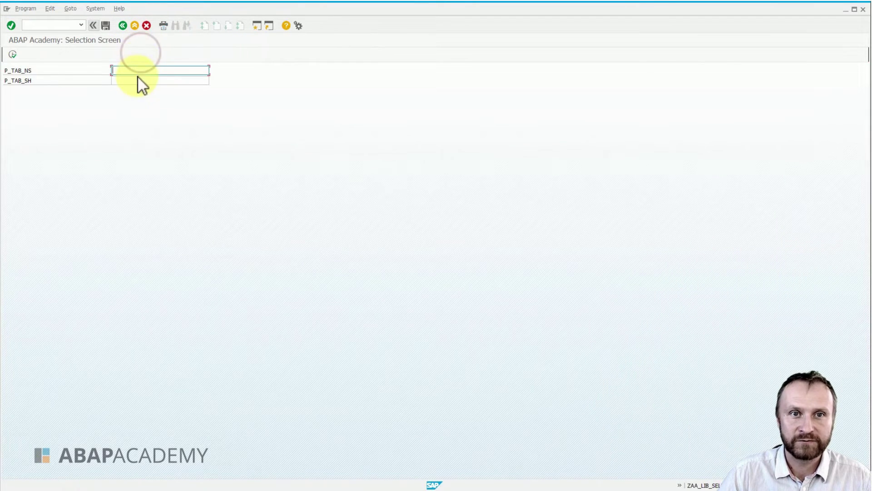
left_click(138, 80)
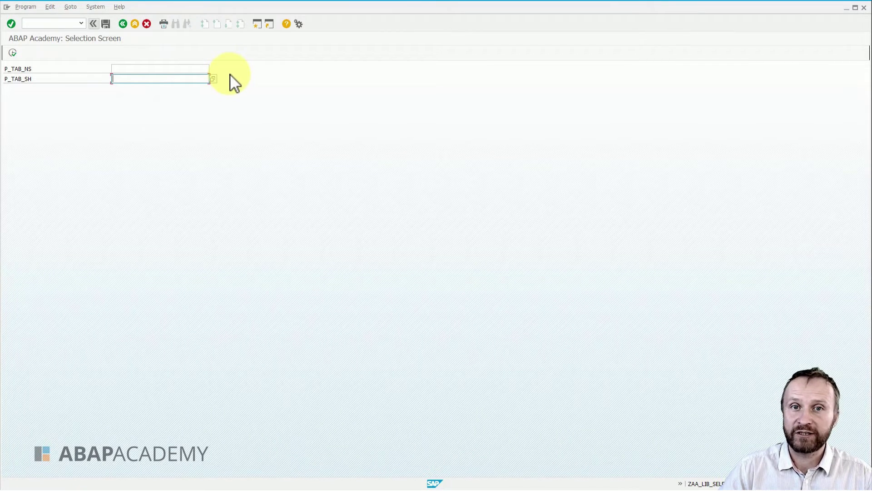
left_click(213, 79)
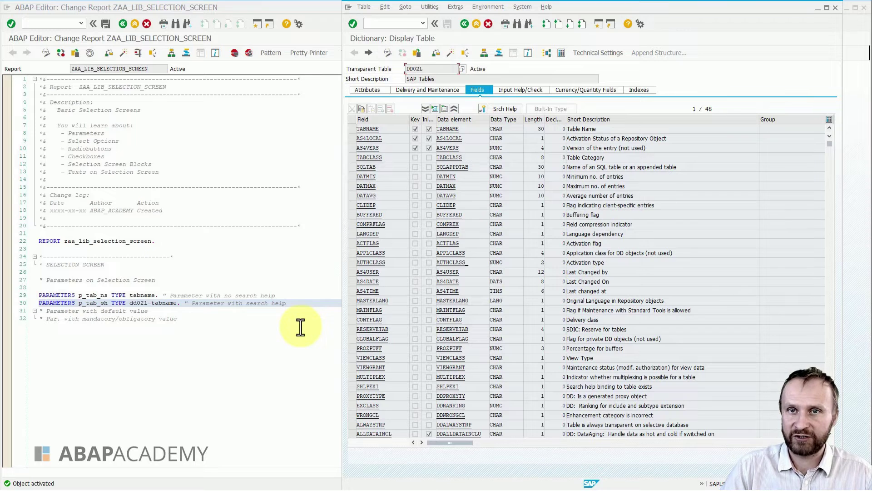
- From DD02L's Input Help/Check tab, view domain AS4TAB's value range (value table DD02L) and return
left_click(441, 68)
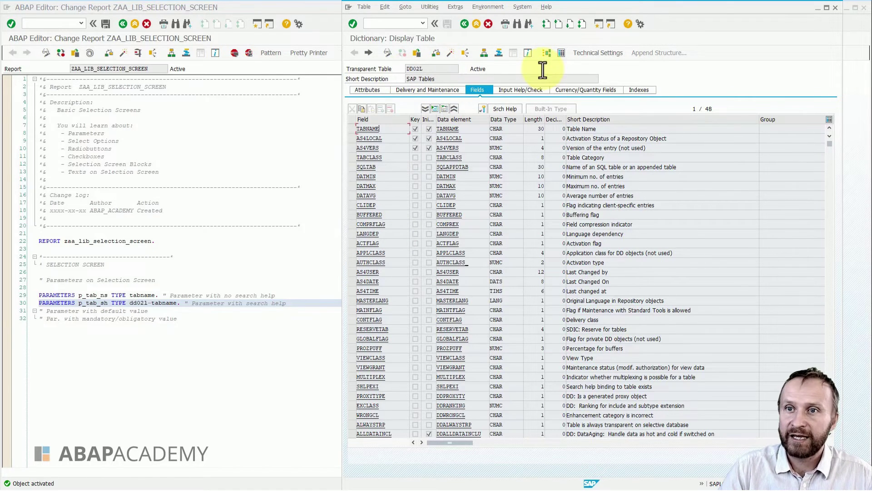
left_click(517, 89)
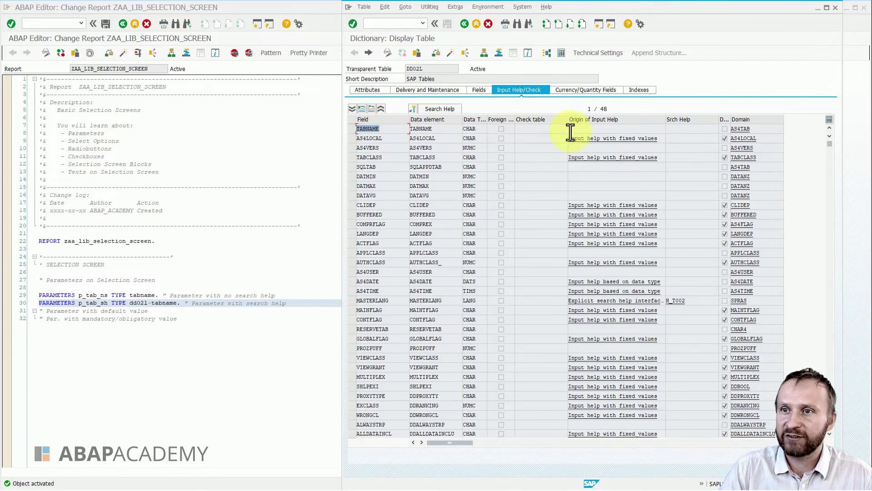
left_click(740, 129)
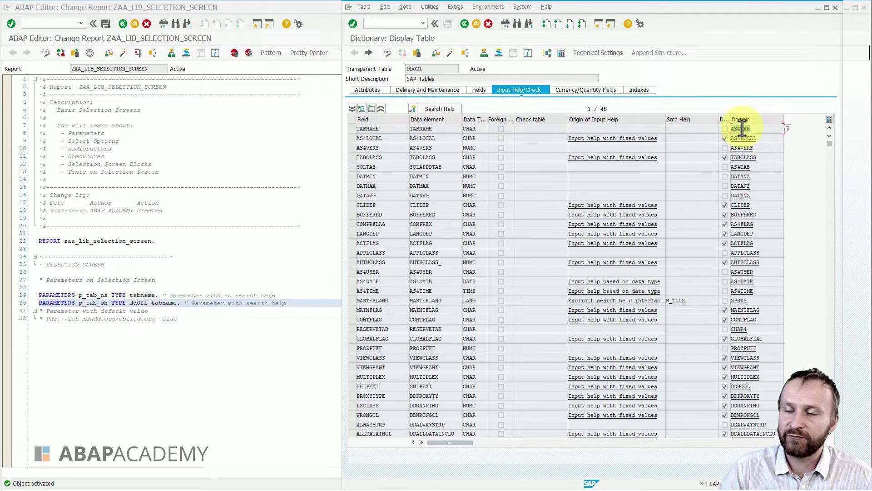
double_click(741, 129)
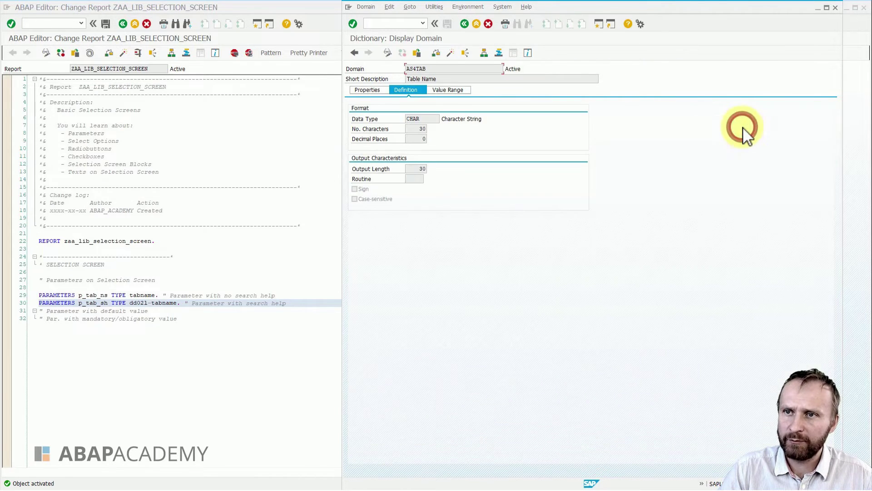
left_click(446, 90)
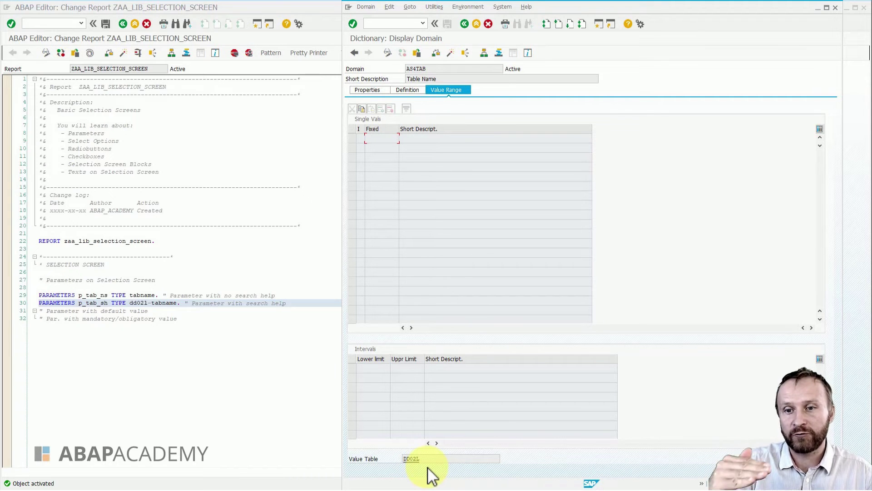
left_click(463, 24)
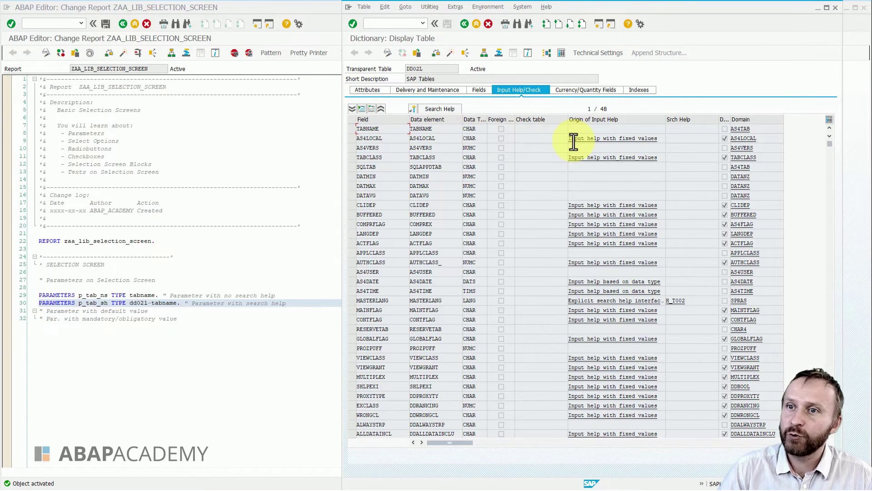
- Open domain AS4LOCAL from its input-help entry and show its fixed values A, L, N, S, T
double_click(640, 140)
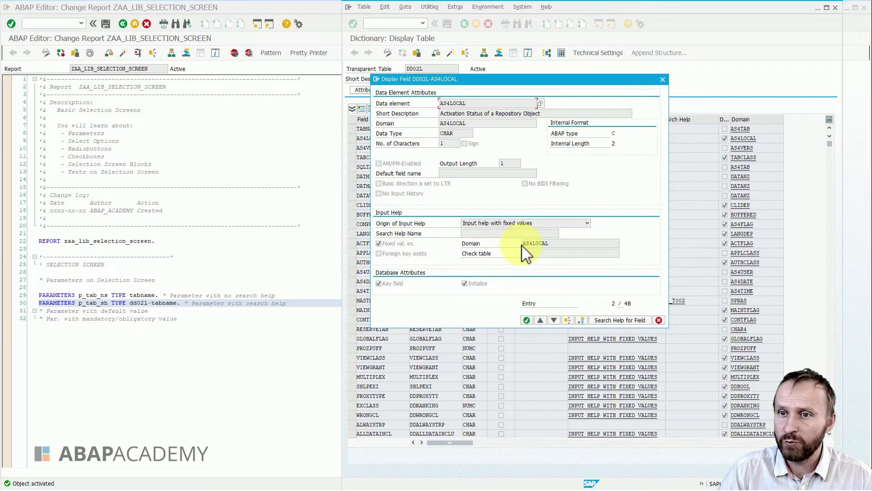
double_click(538, 243)
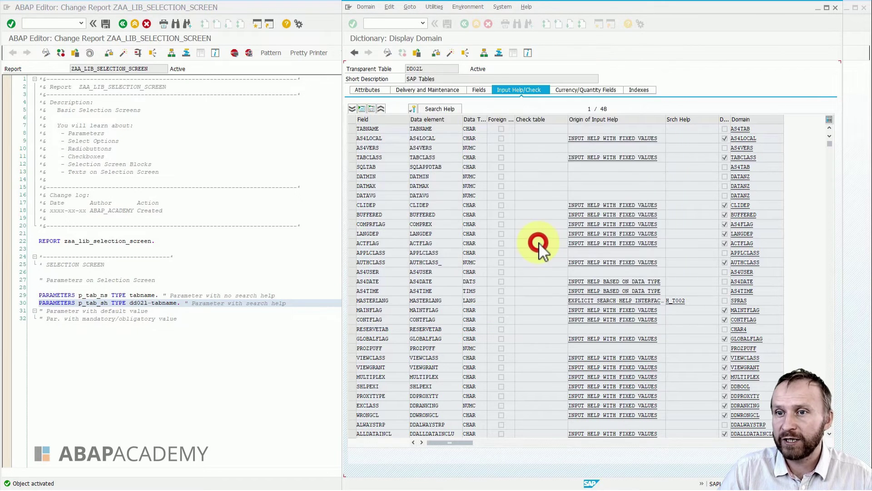
left_click(453, 91)
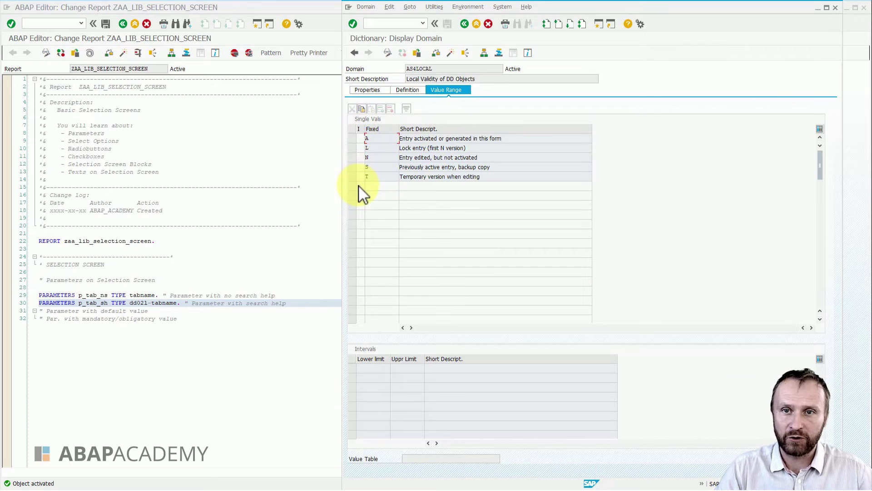
double_click(418, 69)
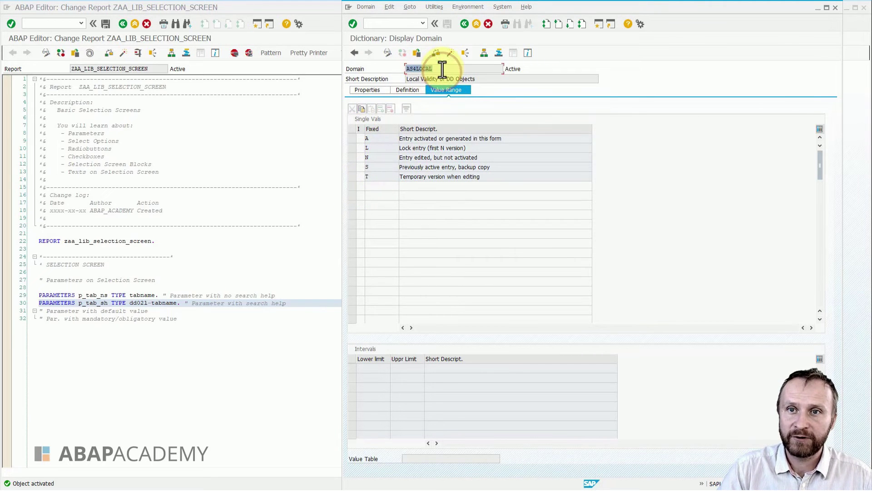
- Replace tabname on line 30 with AS4LOCAL and activate the report
key("ctrl+c")
double_click(162, 302)
key("ctrl+v")
key("ctrl+F3")
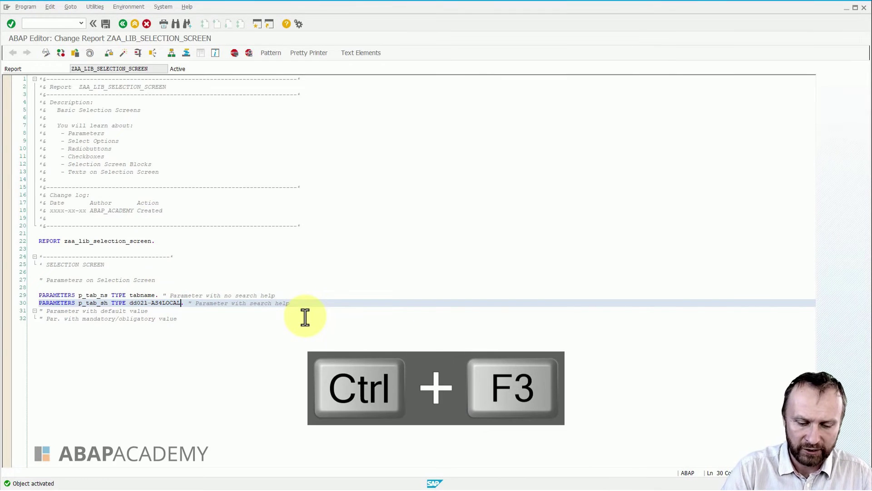
- Run the report, show P_TAB_SH's input help listing the activation statuses, then return to the source
key("F8")
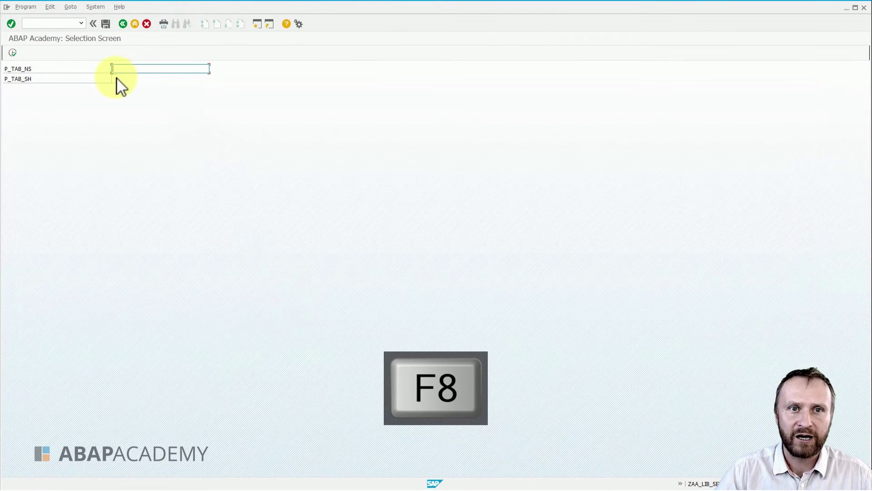
left_click(114, 78)
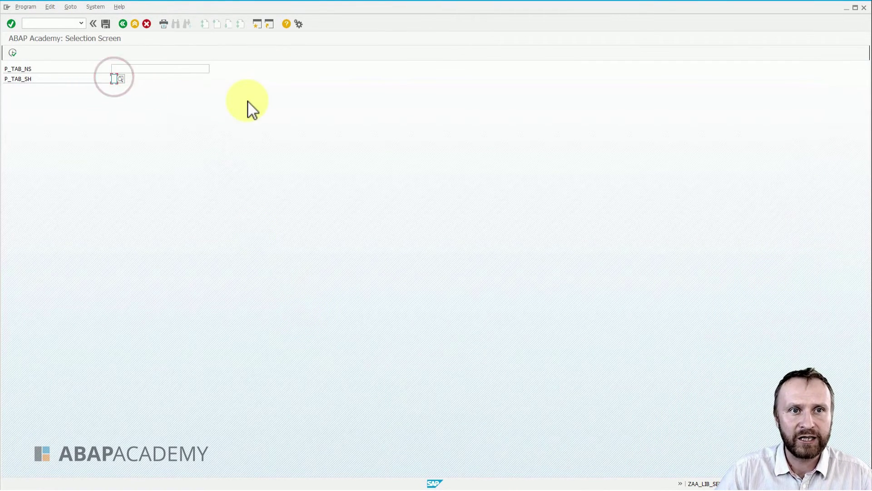
left_click(120, 80)
left_click_drag(99, 89, 203, 101)
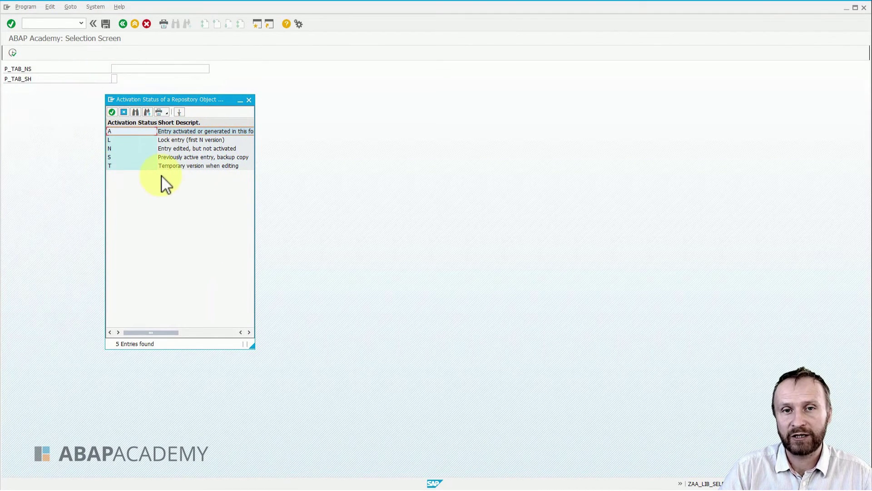
left_click(249, 98)
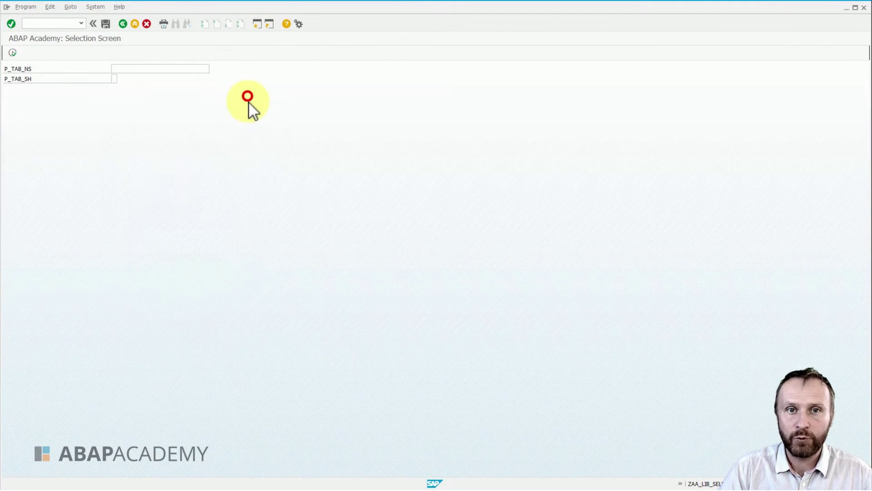
key("F3")
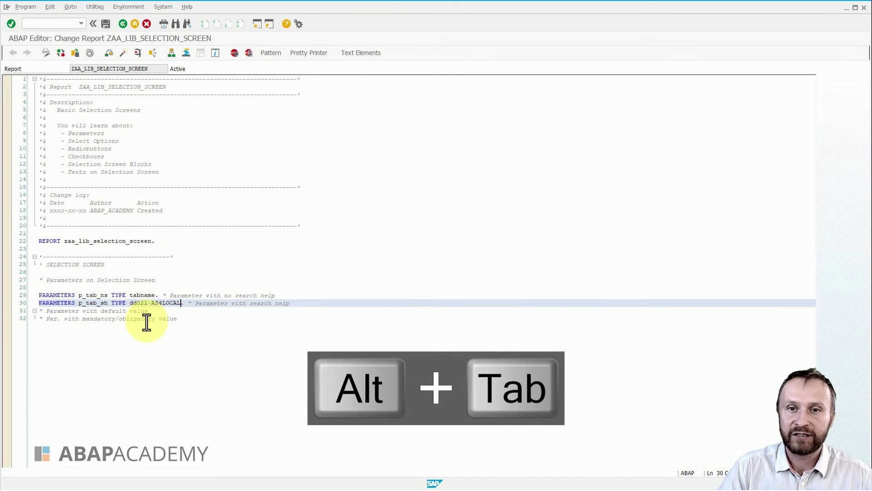
- Back in DD02L's field list, copy the field name AS4VERS
key("alt+Tab")
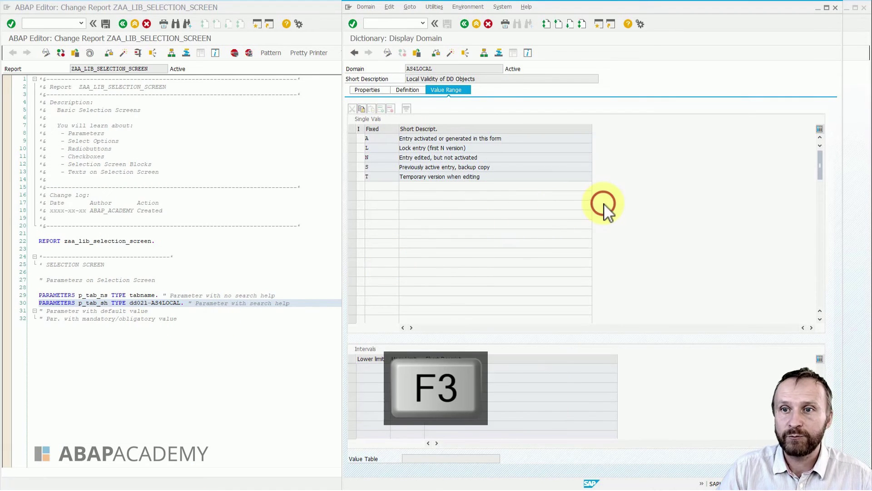
key("F3")
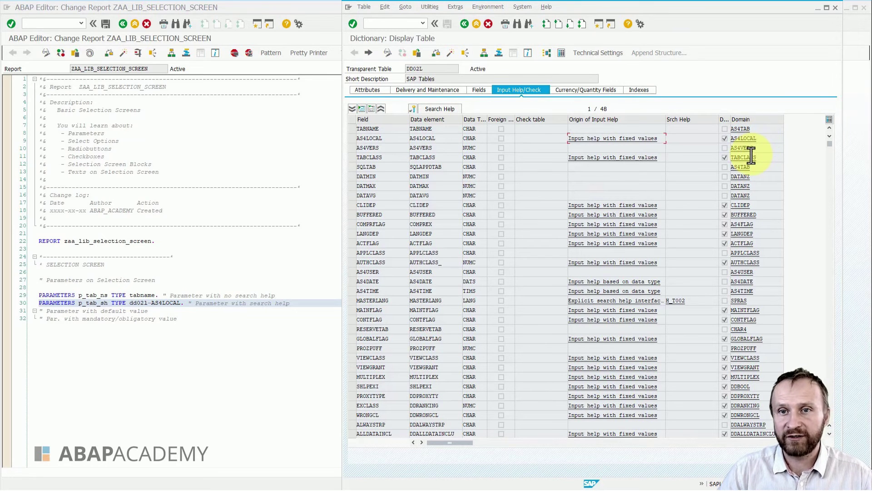
left_click(371, 147)
key("ctrl+c")
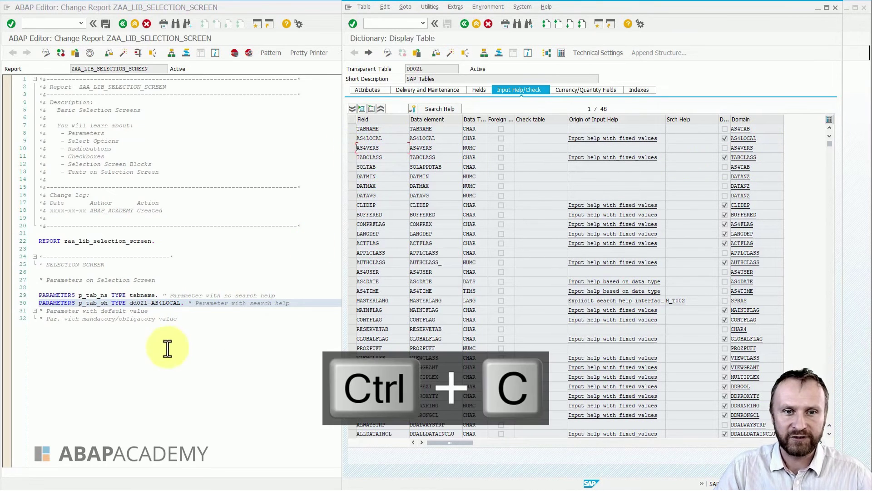
- Retype p_tab_sh as dd02l-AS4VERS on line 30, activate and run the report
double_click(165, 302)
key("ctrl+v")
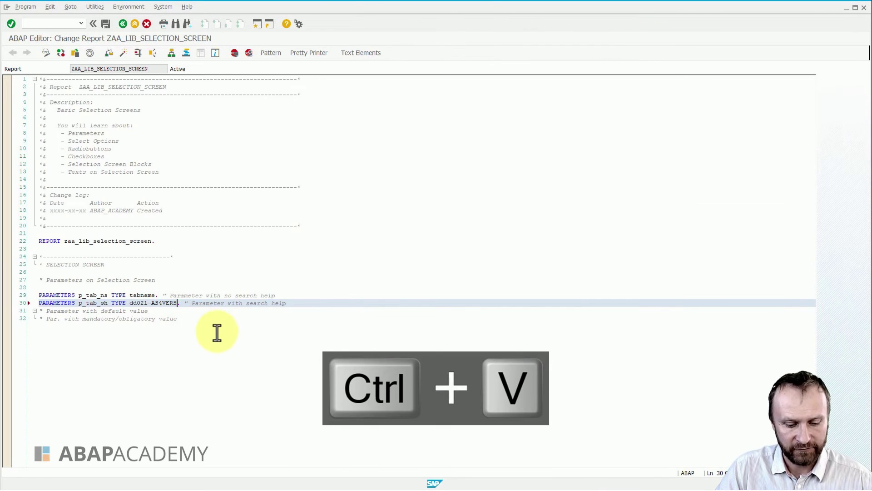
key("ctrl+F3")
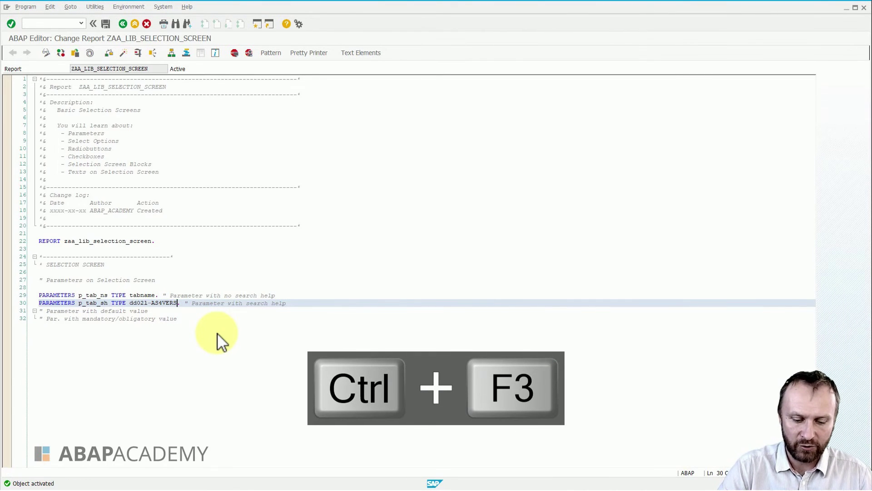
key("F8")
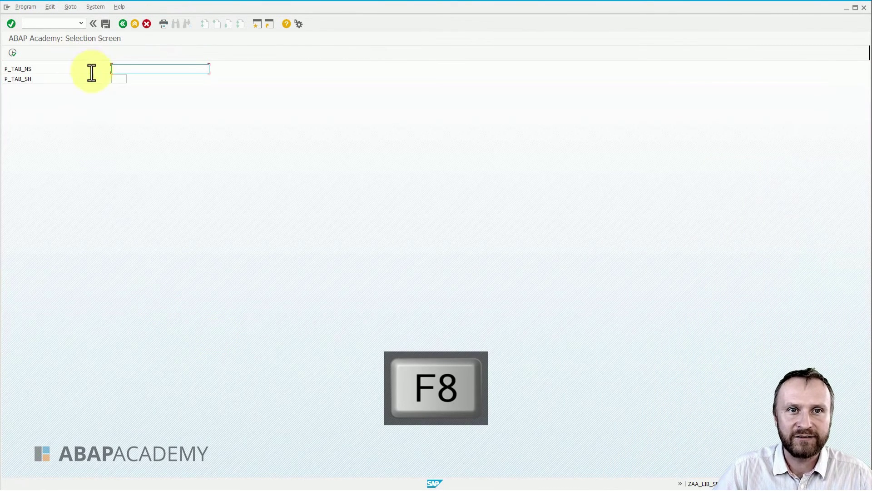
- Check that domain AS4VERS has no fixed values, then leave the selection screen for the source
left_click(117, 78)
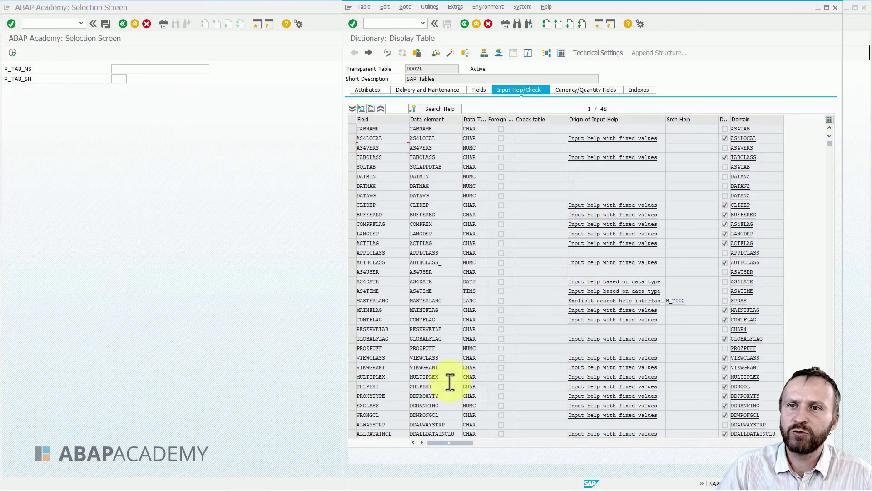
double_click(741, 147)
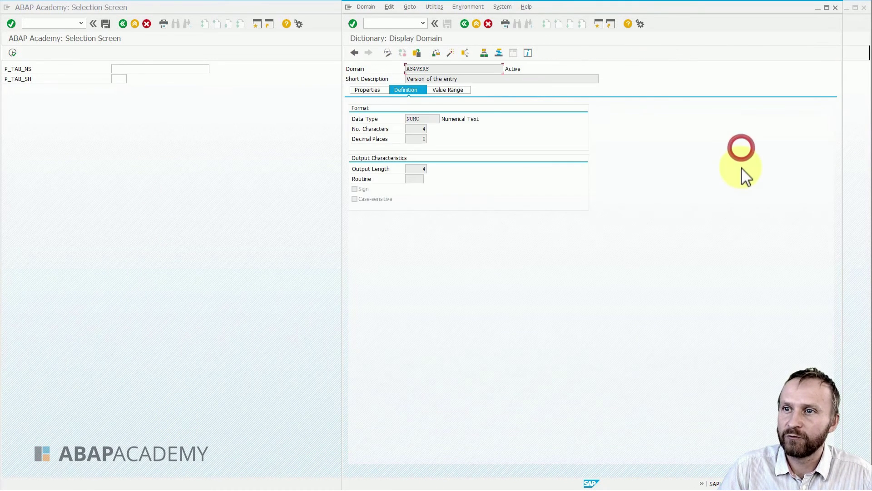
left_click(453, 91)
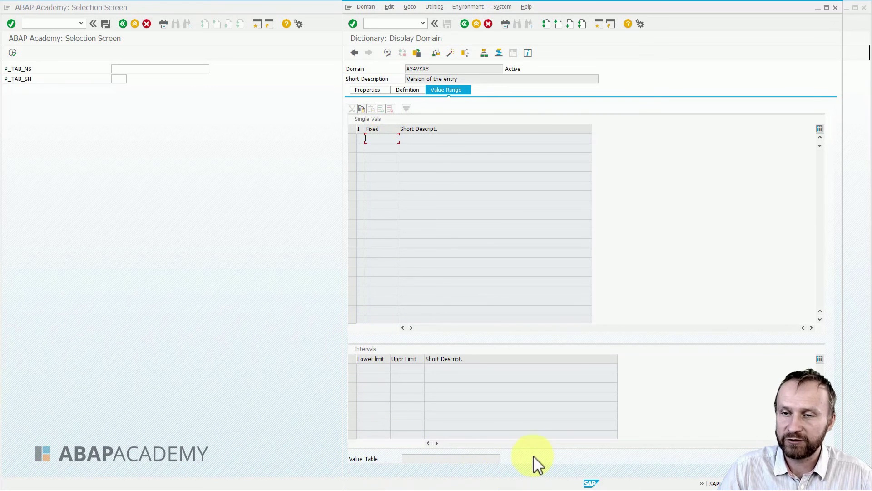
left_click(464, 26)
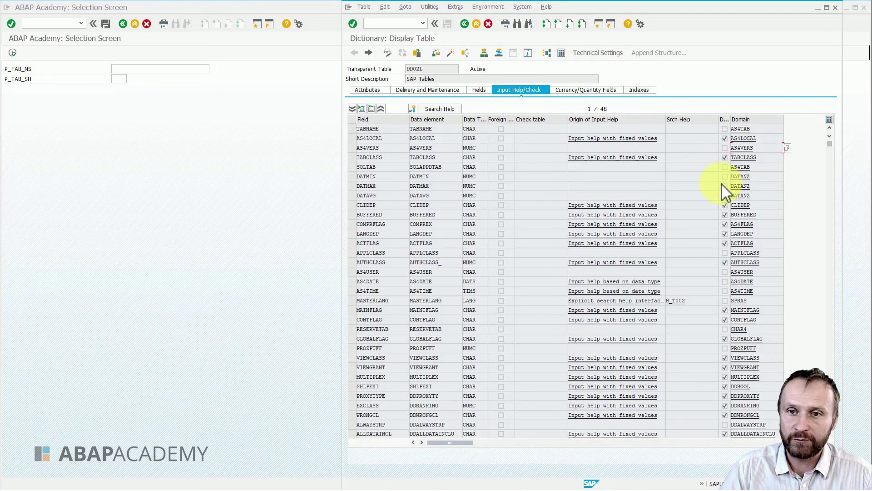
left_click(293, 103)
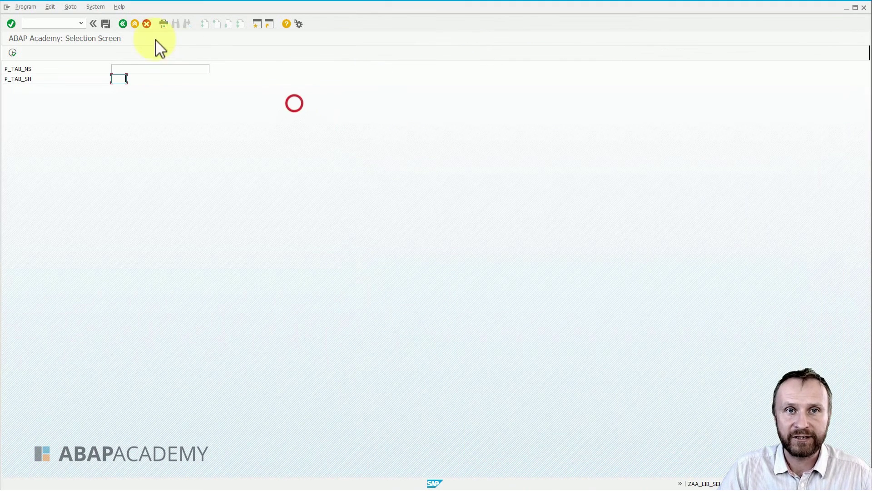
left_click(122, 24)
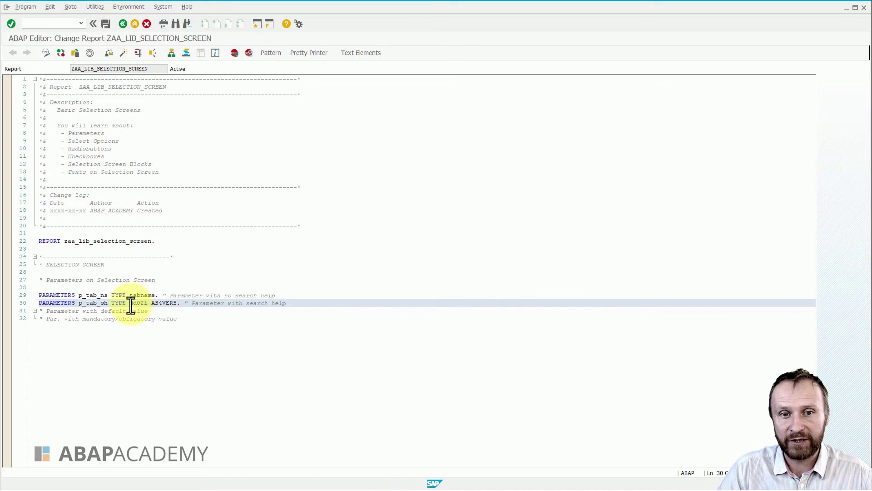
- Select AS4VERS on line 30 to retype it as tabname
left_click_drag(130, 303, 146, 302)
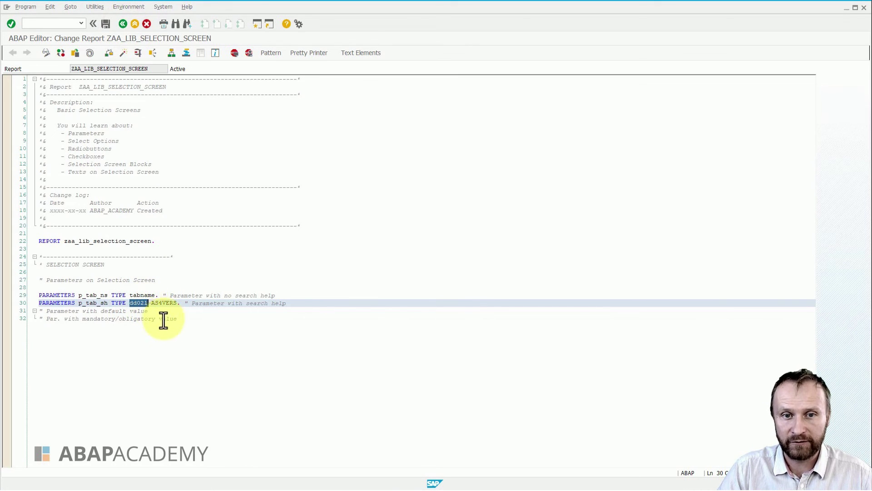
double_click(164, 303)
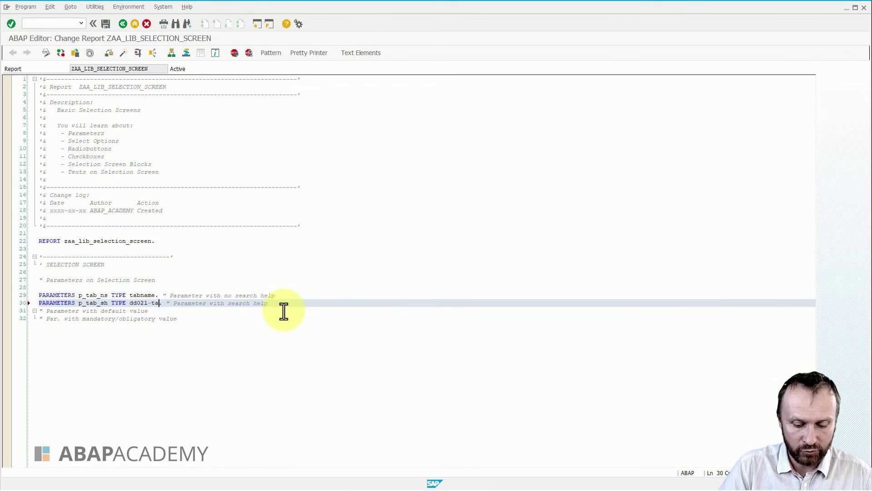